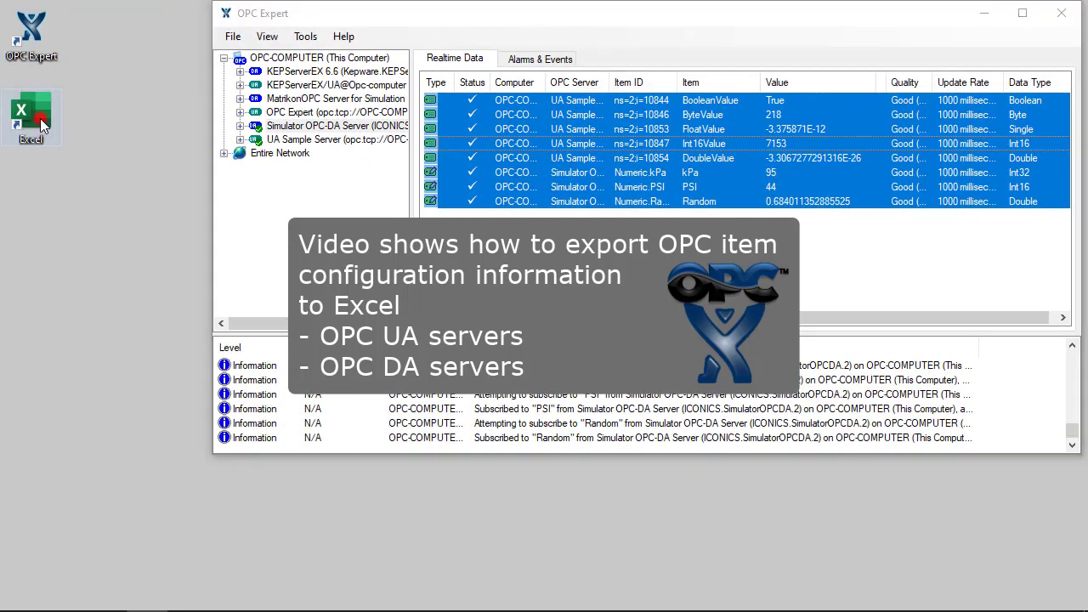
# Step: Paste the copied OPC item configuration into A1 of a new blank workbook and autofit all columns
pyautogui.doubleClick(44, 124)
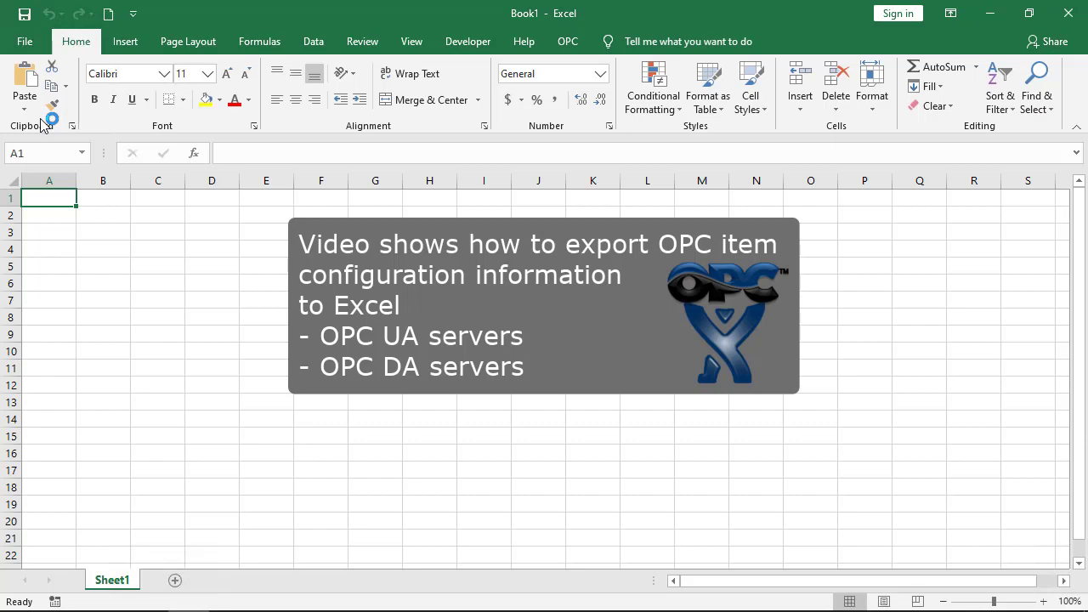
pyautogui.rightClick(48, 201)
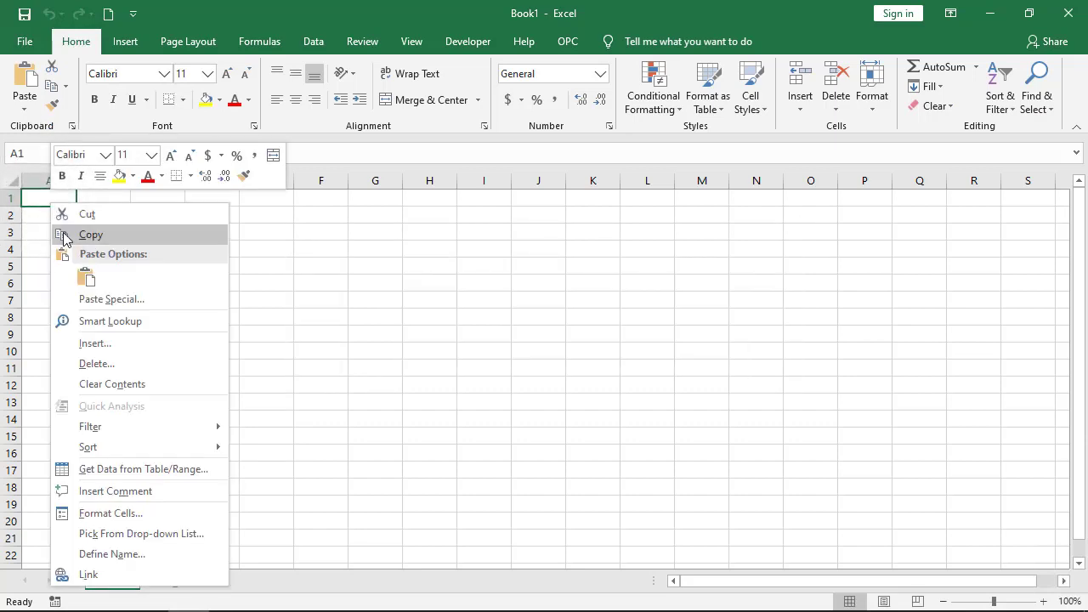
pyautogui.click(85, 278)
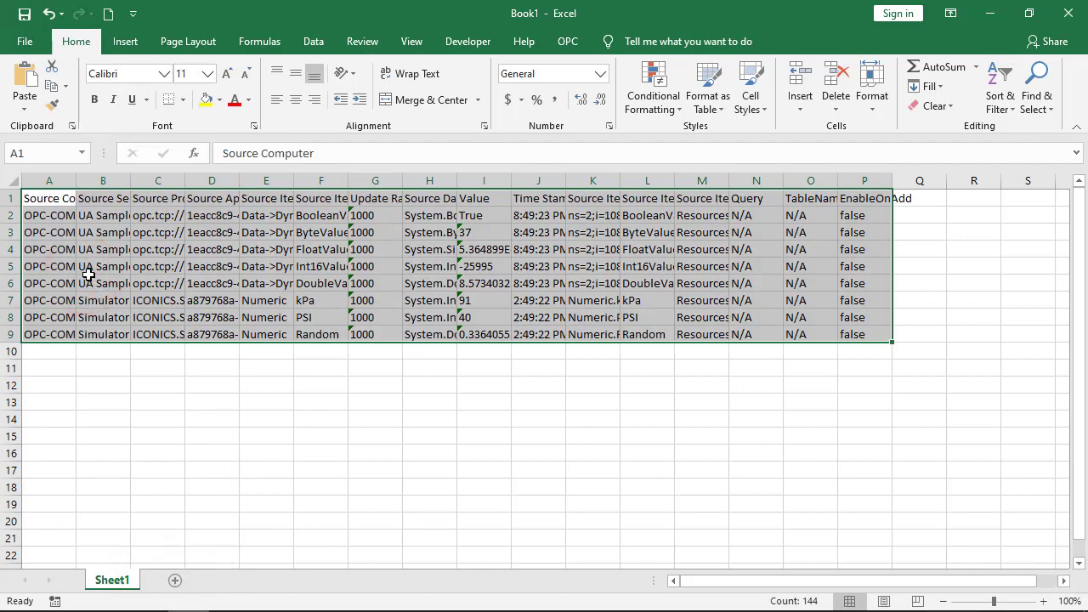
pyautogui.click(13, 181)
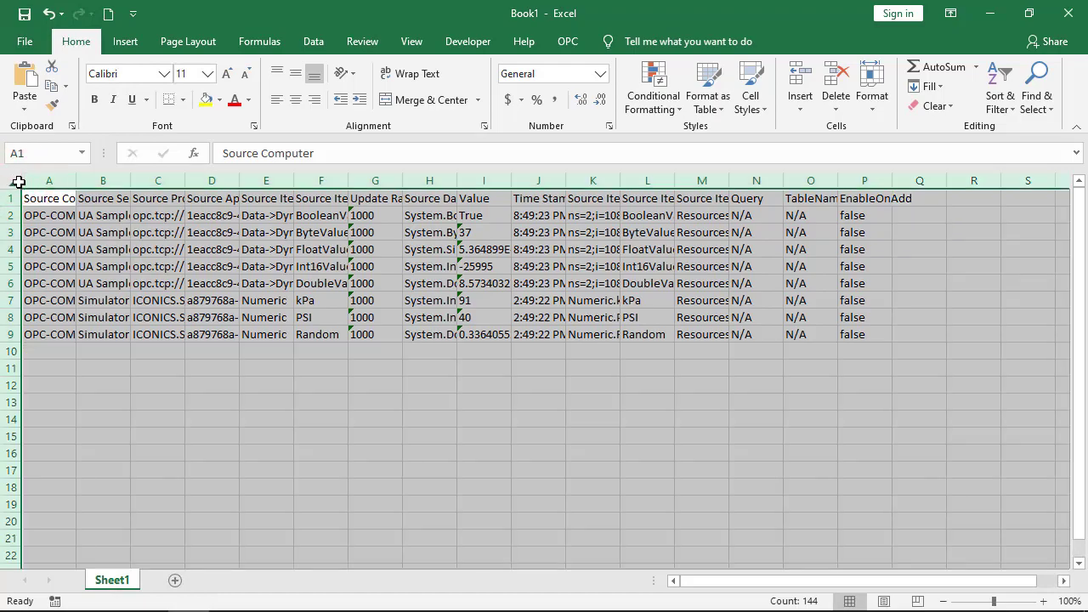
pyautogui.doubleClick(76, 180)
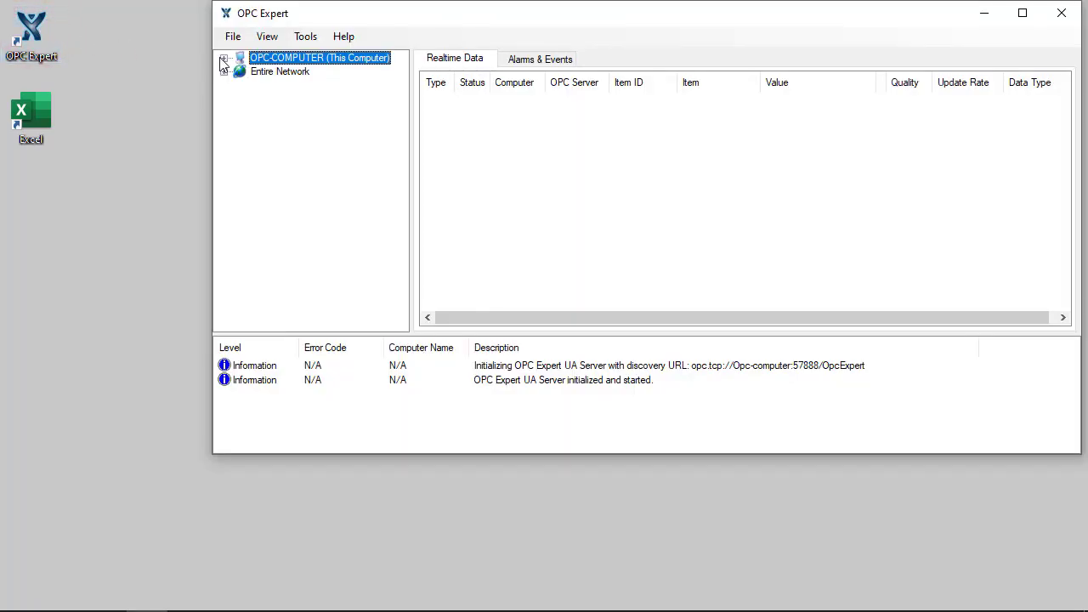
# Step: Browse the server tree to UA Sample Server > Data > Dynamic > Scalar
pyautogui.click(223, 59)
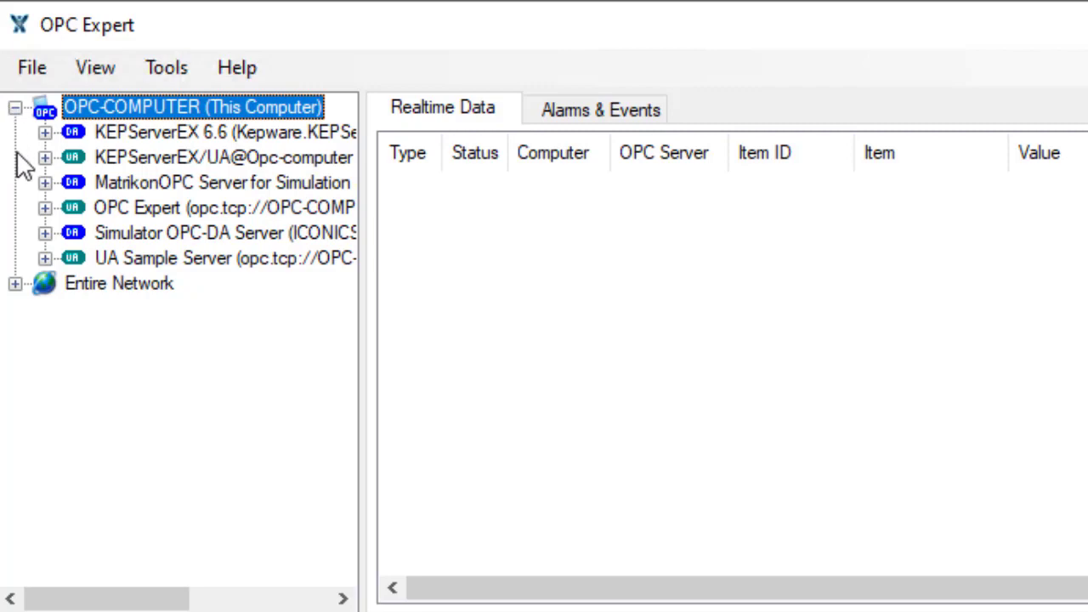
pyautogui.click(43, 255)
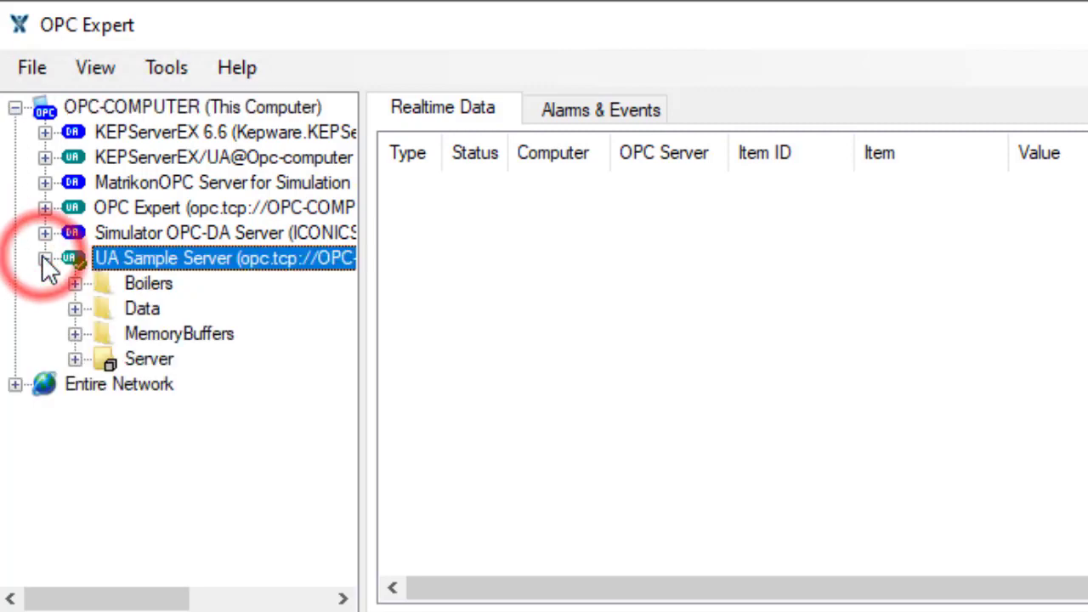
pyautogui.click(74, 309)
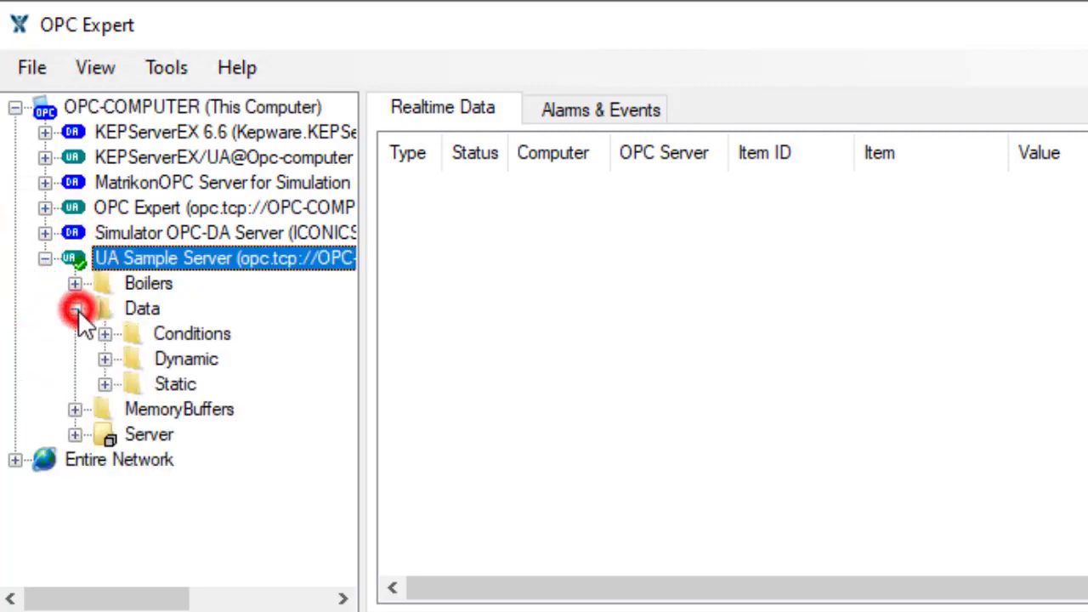
pyautogui.click(105, 359)
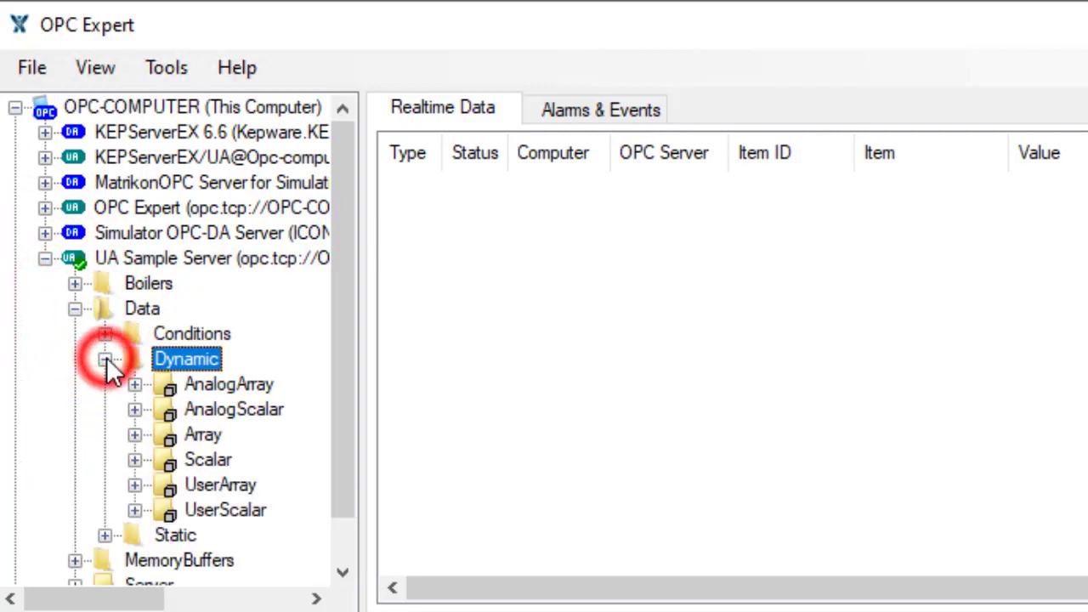
pyautogui.click(135, 460)
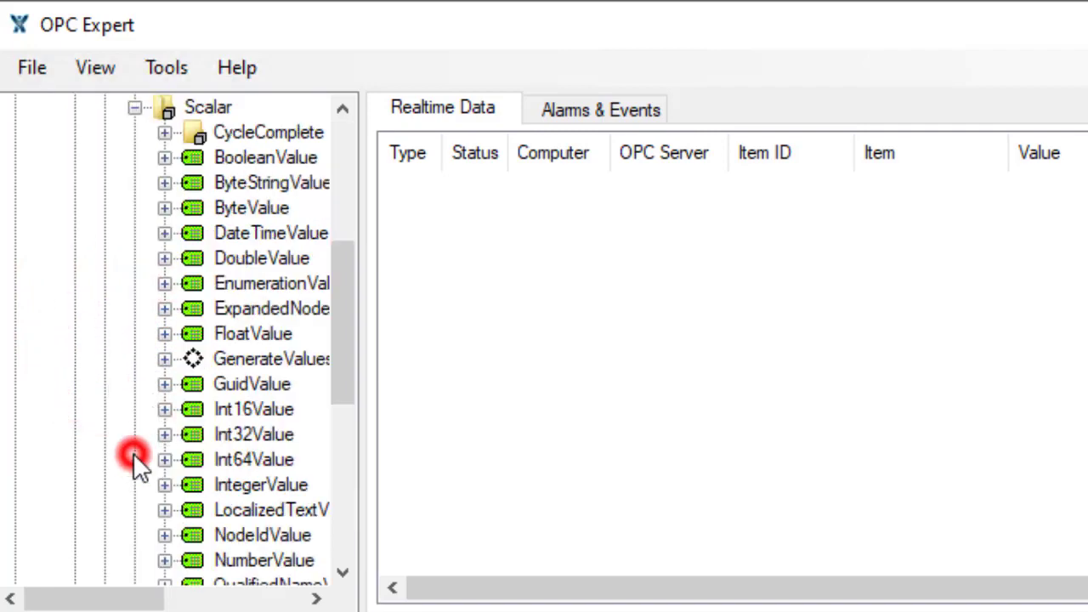
# Step: Add BooleanValue, ByteValue, FloatValue, Int16Value and DoubleValue to the Realtime Data list
pyautogui.doubleClick(265, 160)
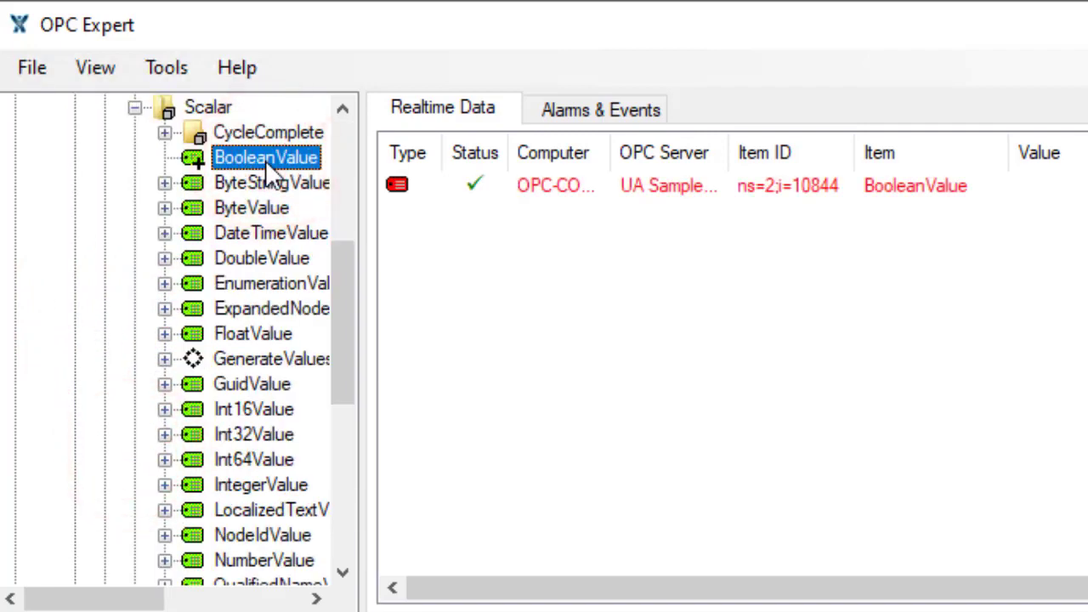
pyautogui.doubleClick(259, 211)
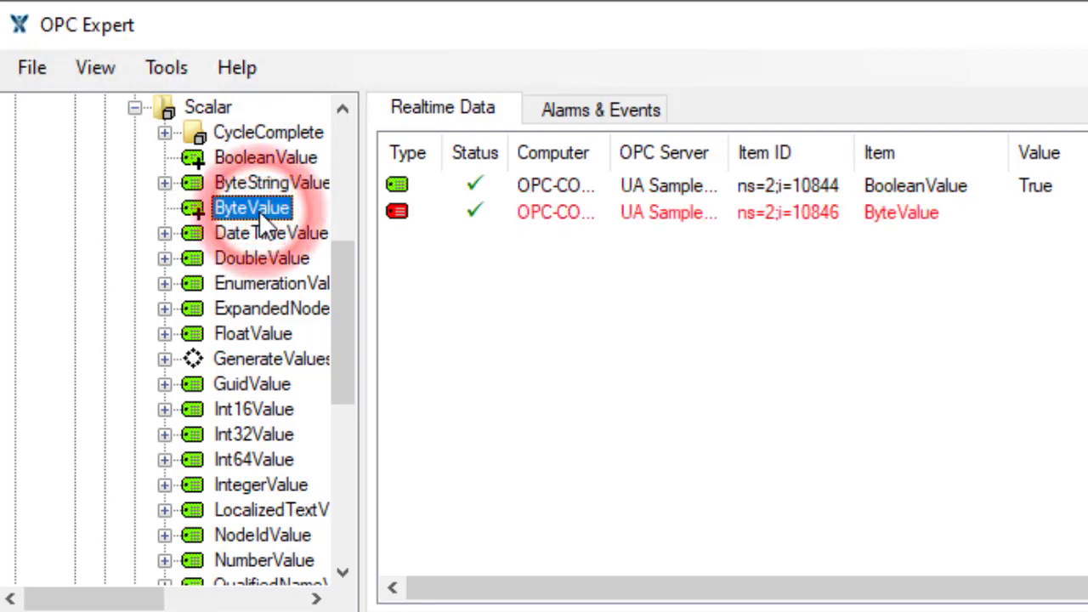
pyautogui.doubleClick(260, 334)
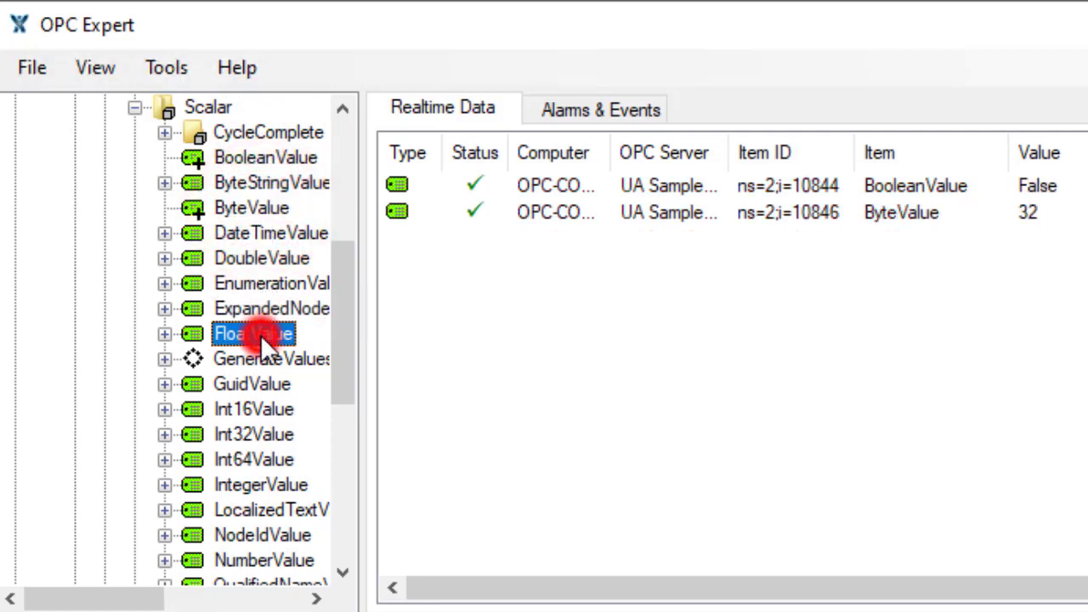
pyautogui.doubleClick(249, 412)
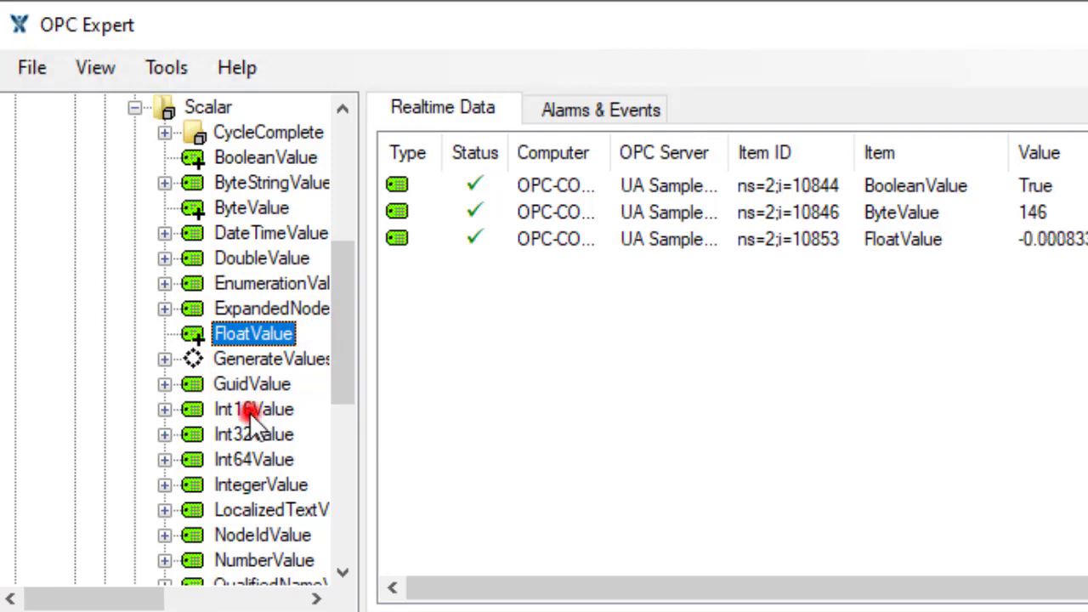
pyautogui.click(275, 253)
pyautogui.doubleClick(274, 252)
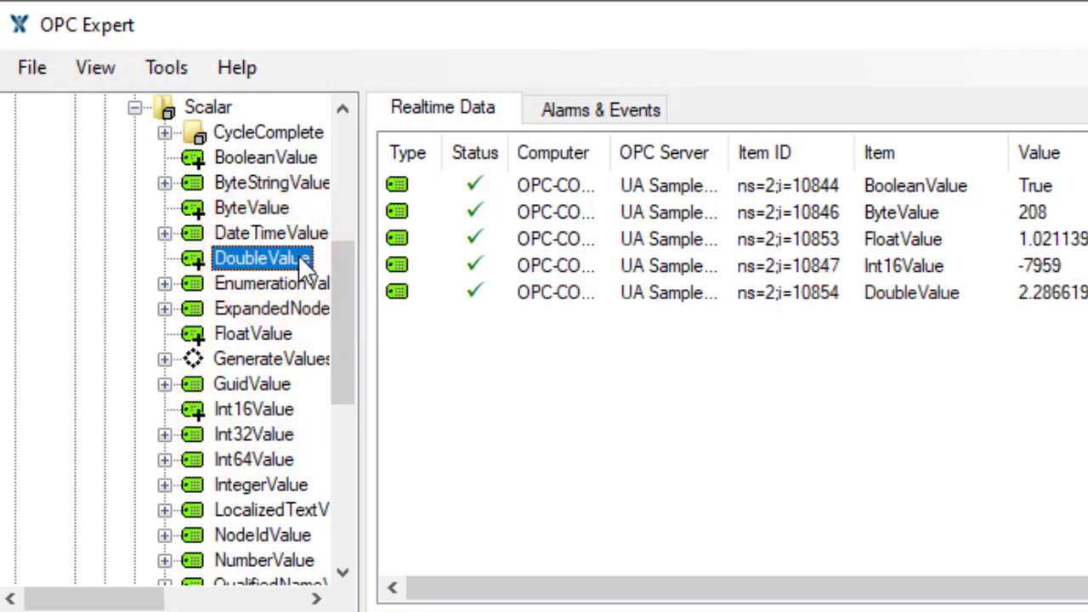
pyautogui.moveTo(338, 265); pyautogui.dragTo(344, 128)
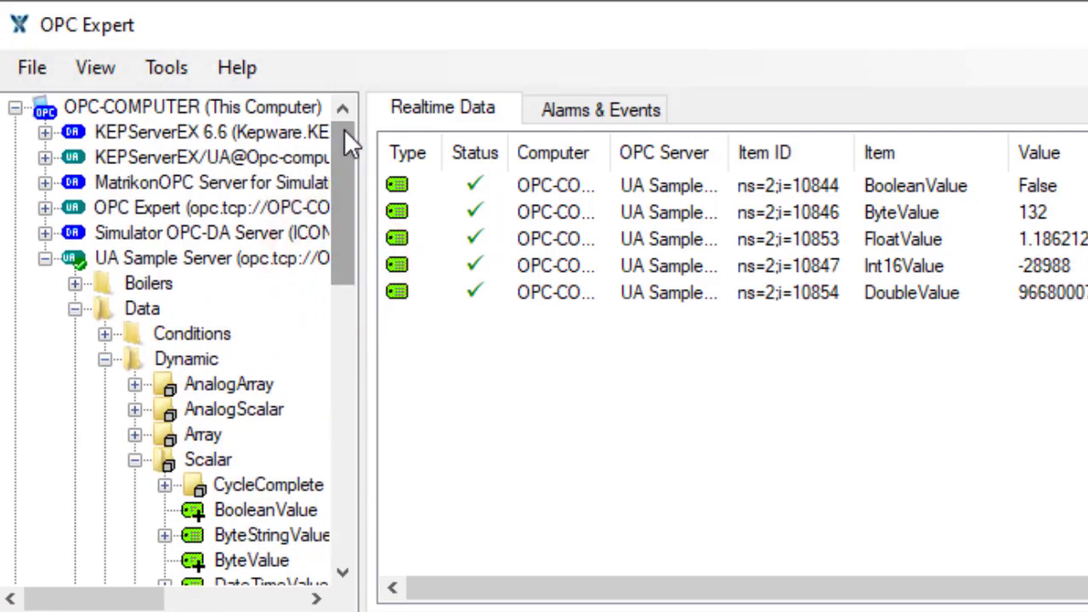
# Step: Collapse the UA Sample Server and open the Simulator OPC-DA Server's Numeric folder
pyautogui.click(46, 258)
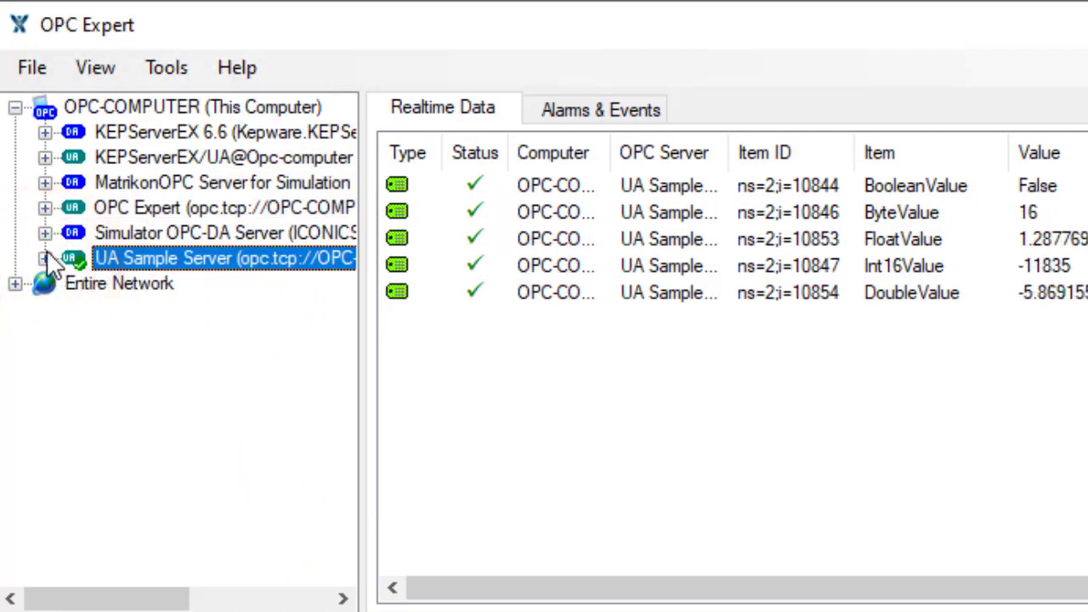
pyautogui.click(45, 234)
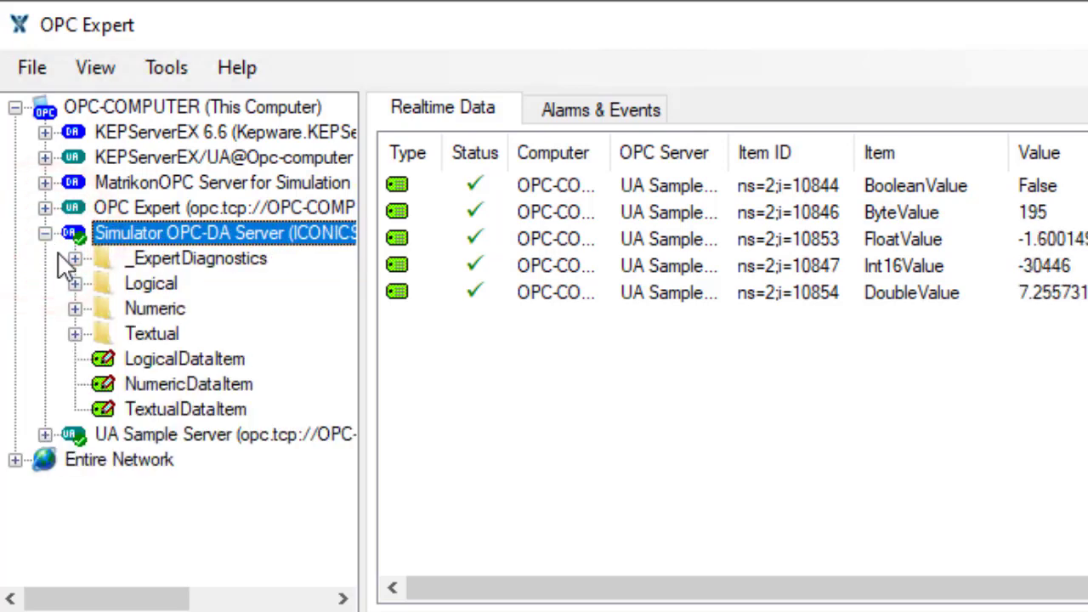
pyautogui.click(76, 308)
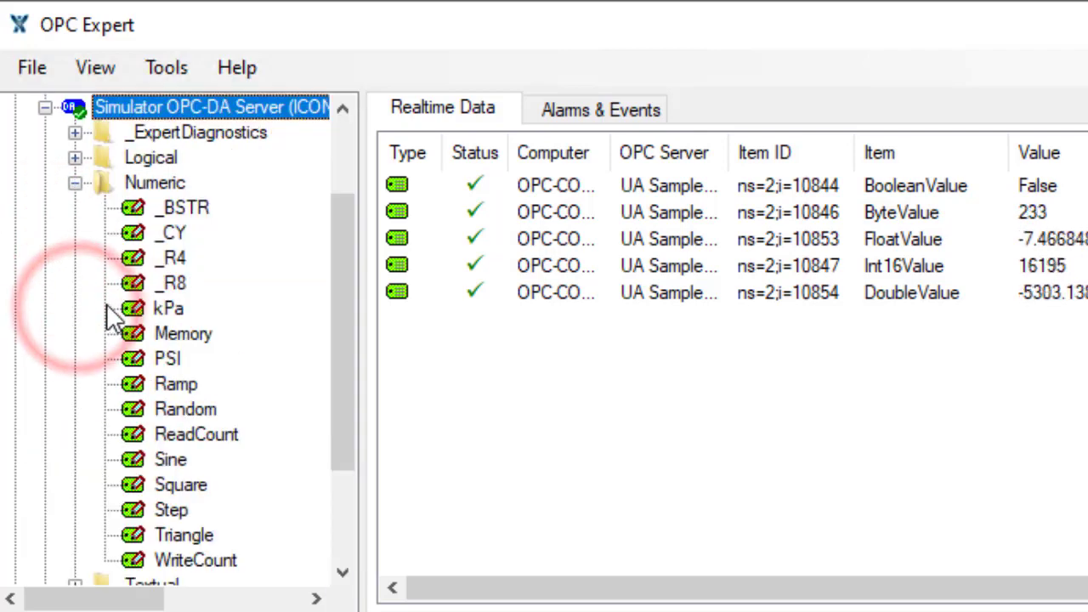
# Step: Add kPa, PSI and Random to the realtime list, then collapse the simulator server node
pyautogui.click(164, 308)
pyautogui.doubleClick(156, 303)
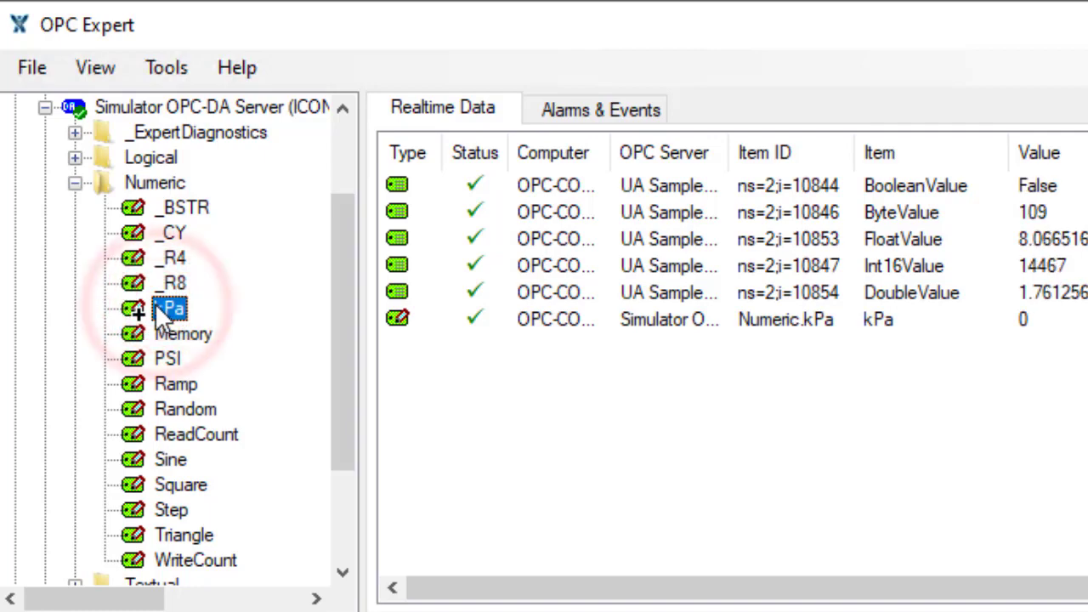
pyautogui.click(161, 353)
pyautogui.doubleClick(162, 353)
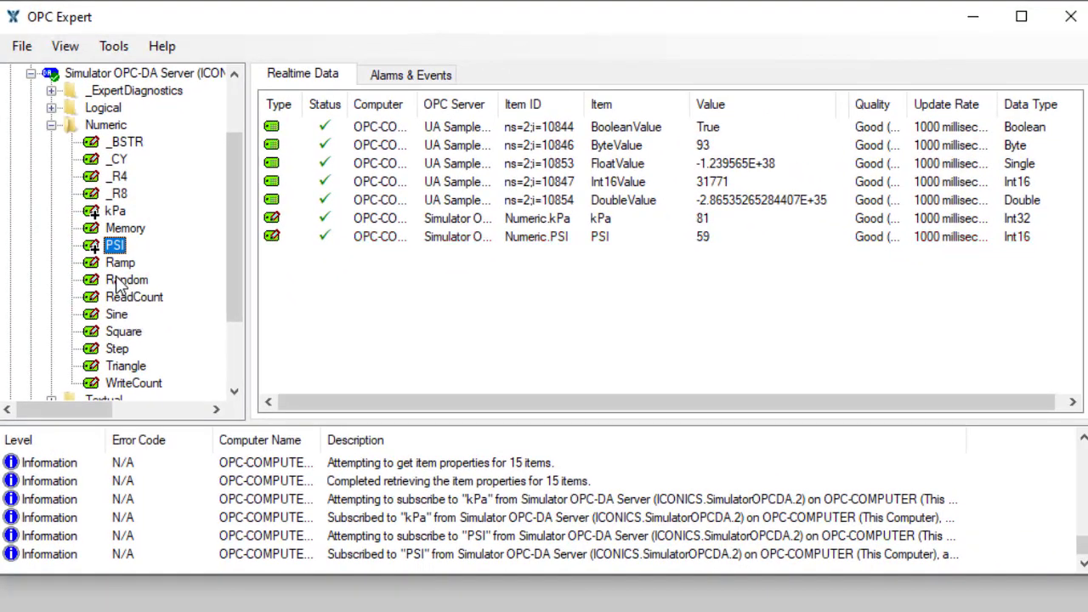
pyautogui.click(173, 411)
pyautogui.doubleClick(117, 279)
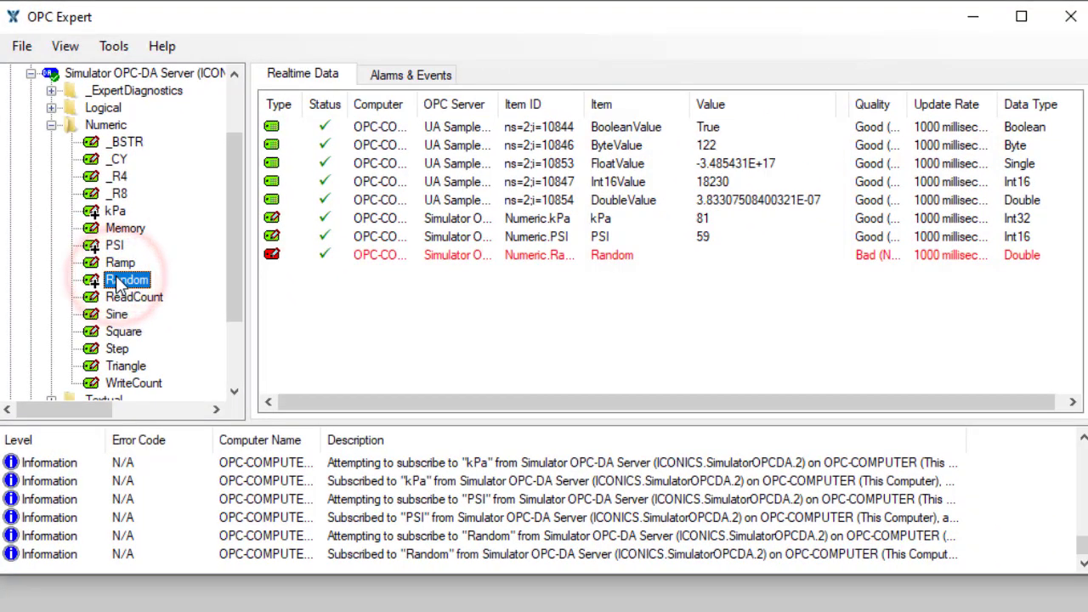
pyautogui.scroll(2, 230, 252)
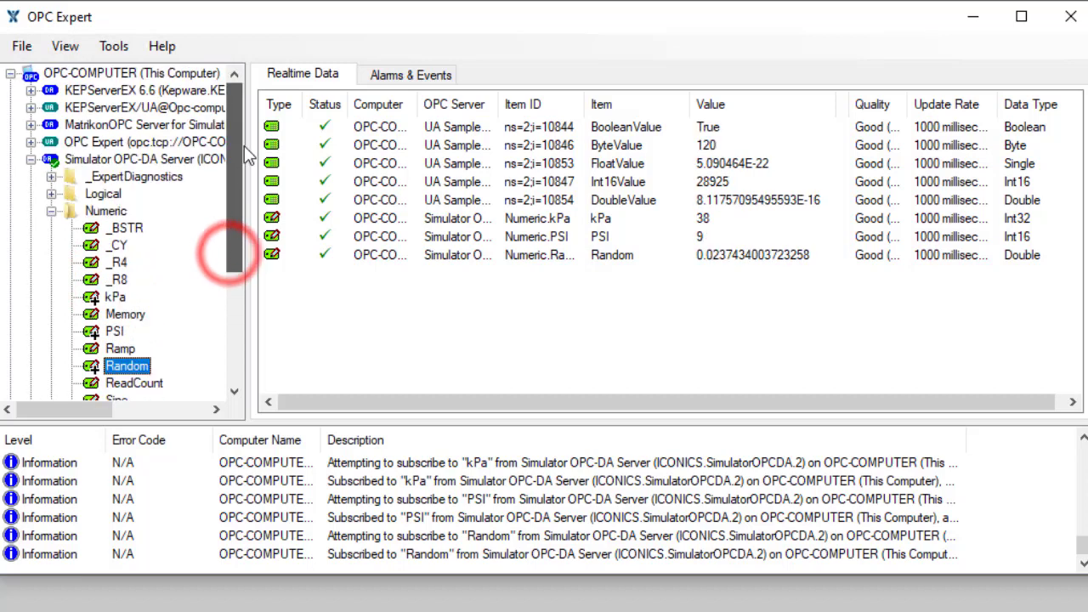
pyautogui.click(31, 160)
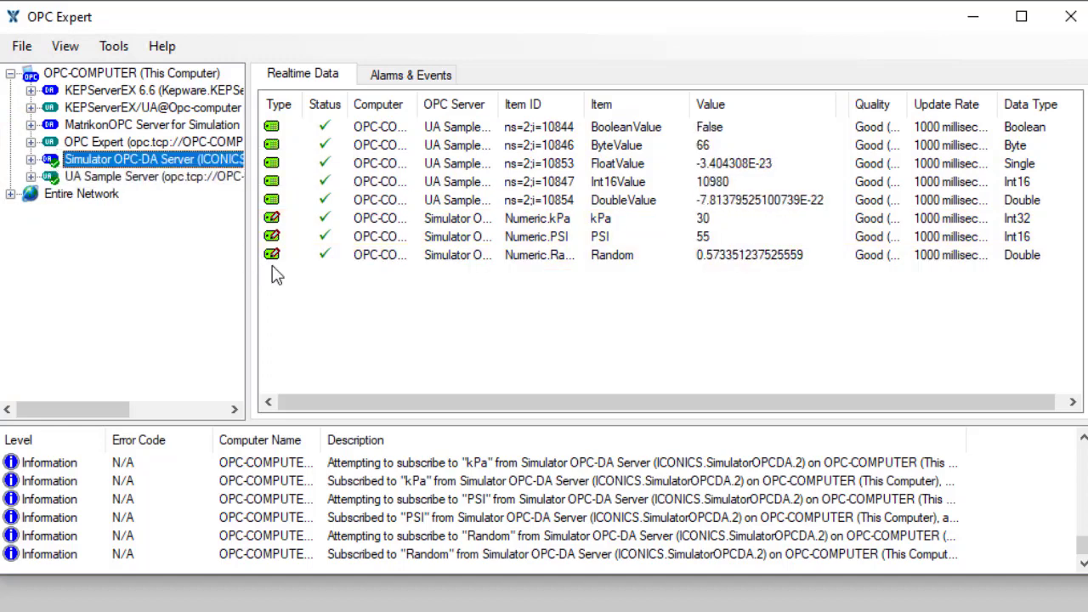
# Step: Select all eight Realtime Data rows and copy their configuration via More... > Copy > Copy configuration
pyautogui.moveTo(289, 282); pyautogui.dragTo(388, 118)
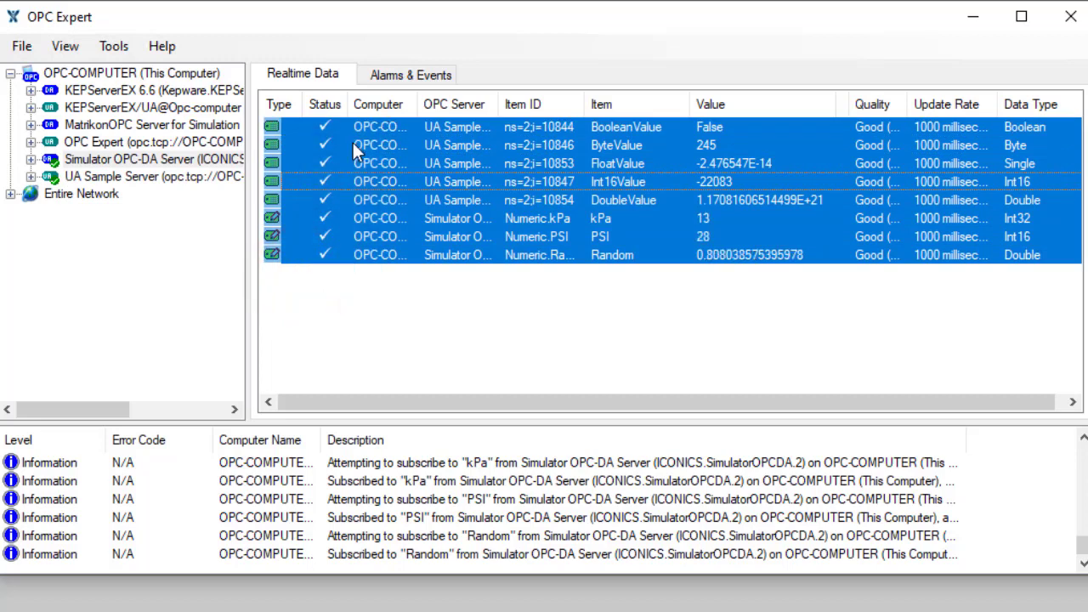
pyautogui.rightClick(336, 175)
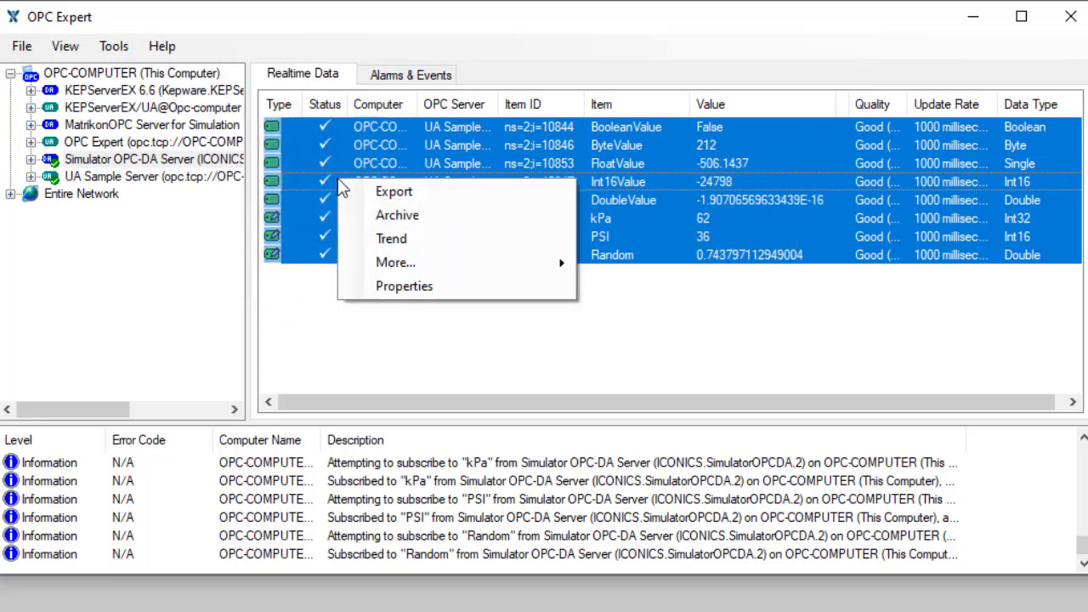
pyautogui.moveTo(451, 261)
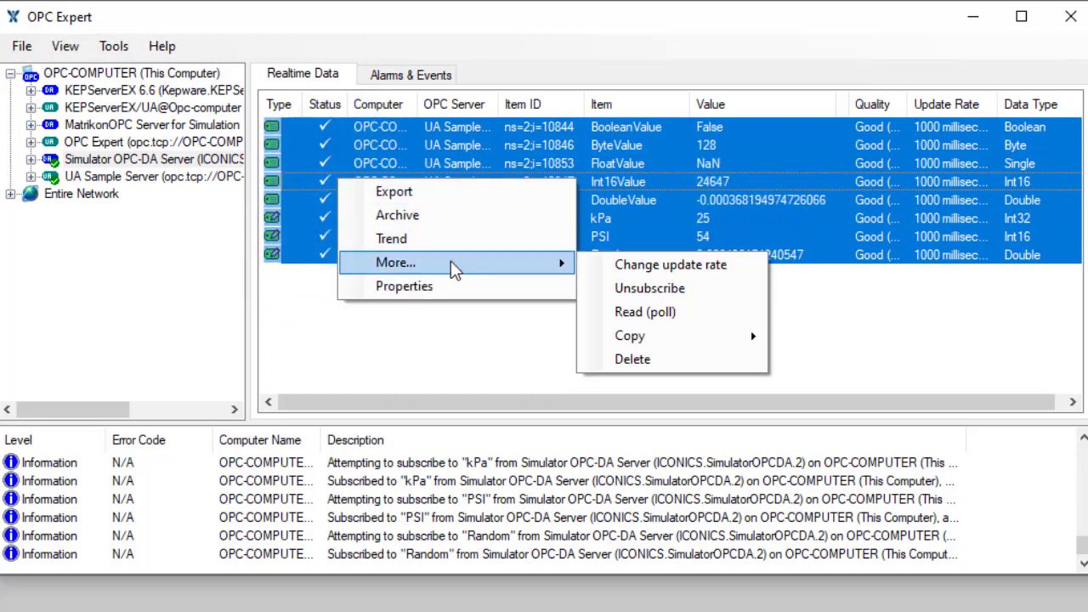
pyautogui.moveTo(724, 343)
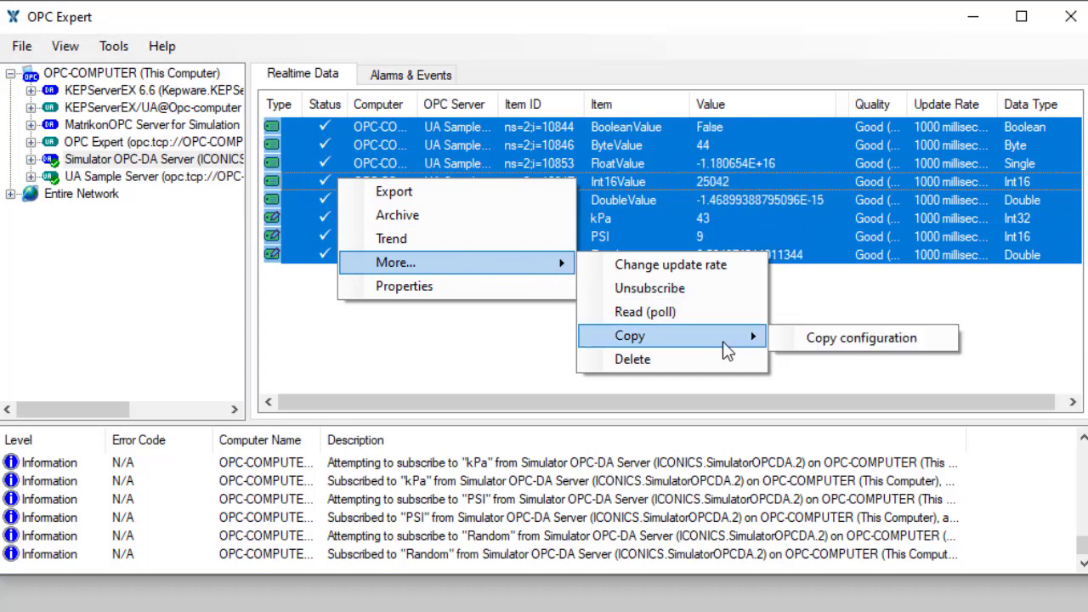
pyautogui.click(792, 338)
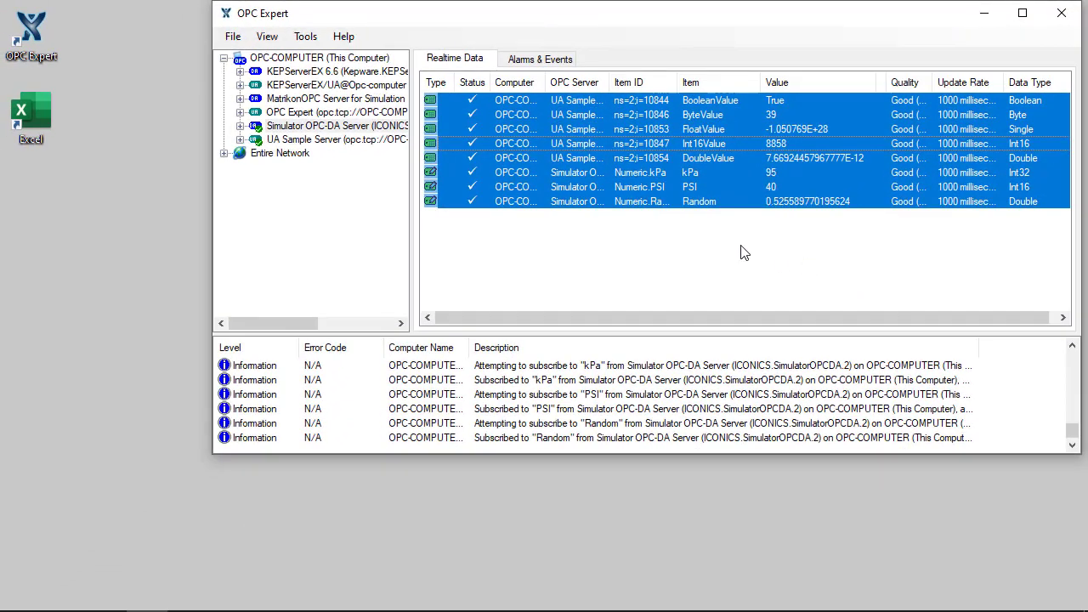
# Step: Launch Excel with a blank workbook and paste the eight-item configuration at cell A1
pyautogui.doubleClick(40, 118)
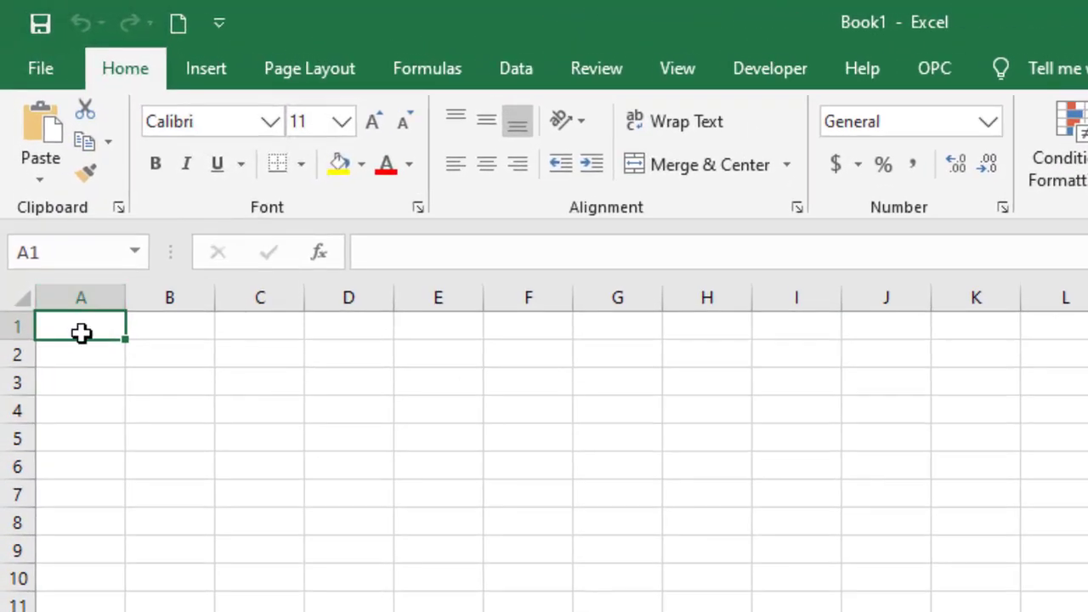
pyautogui.rightClick(81, 333)
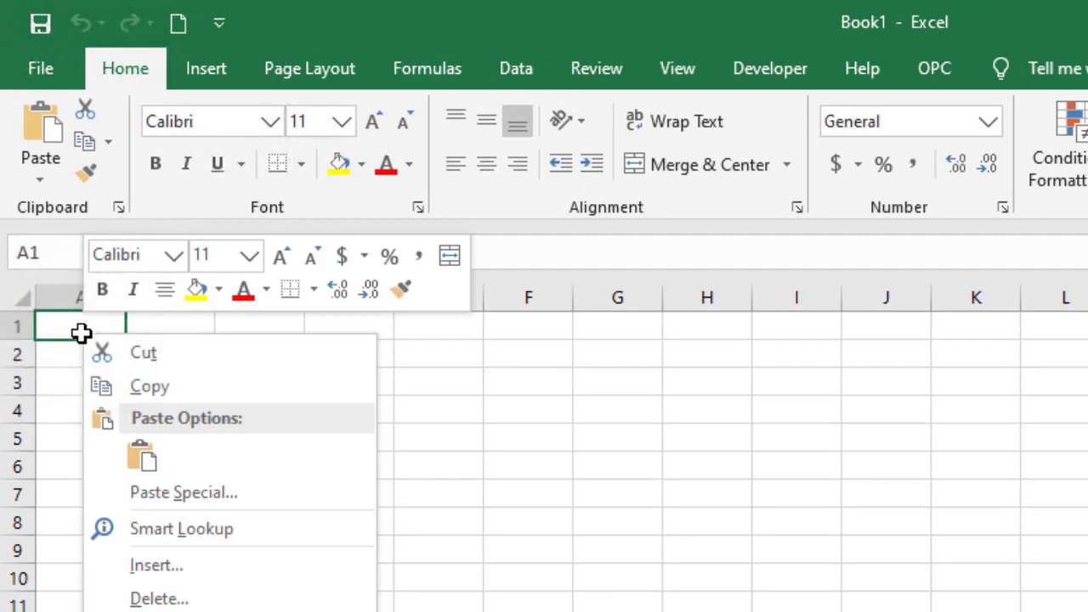
pyautogui.click(136, 458)
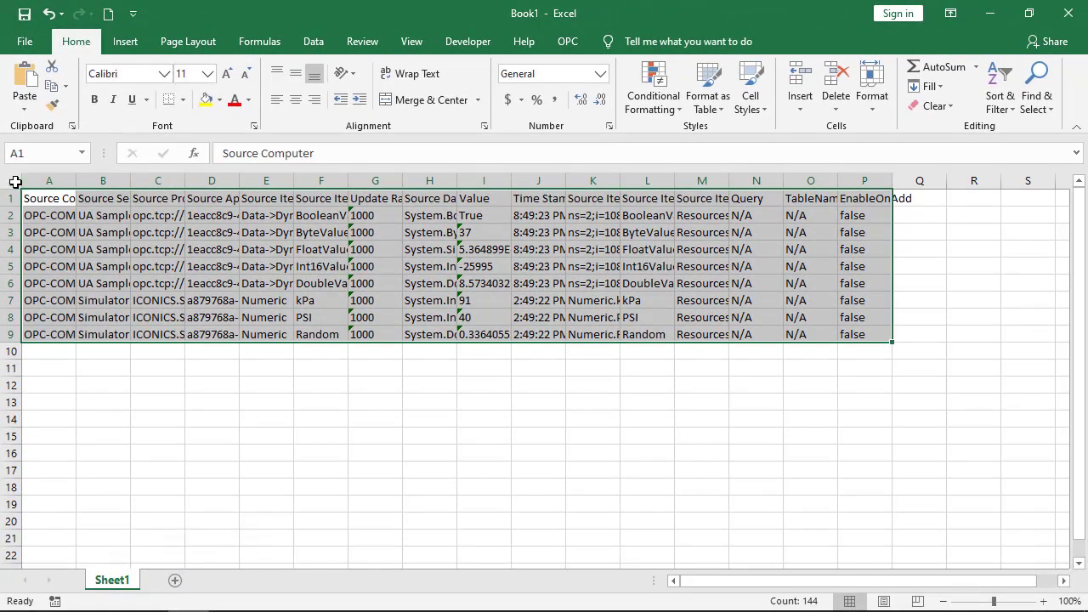
# Step: Select the whole sheet, autofit every column width, then click back on A1
pyautogui.click(14, 182)
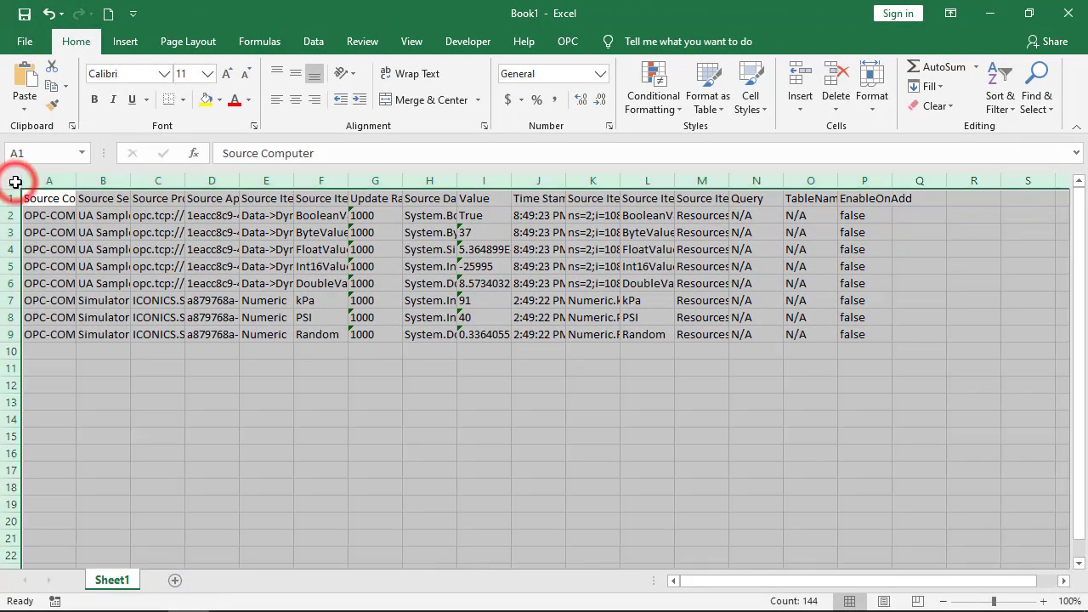
pyautogui.doubleClick(76, 180)
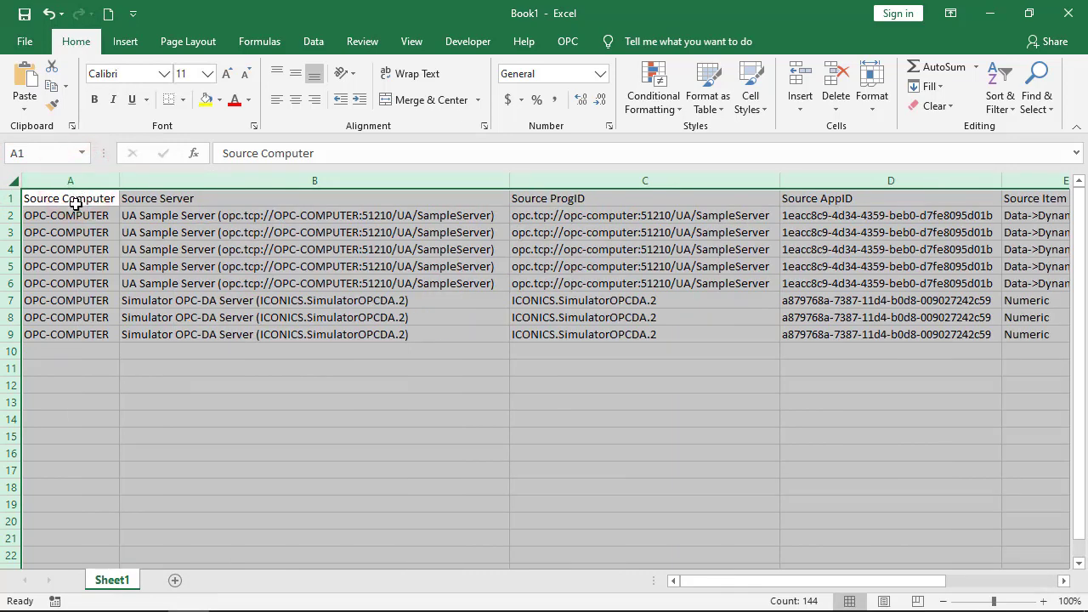
pyautogui.click(75, 204)
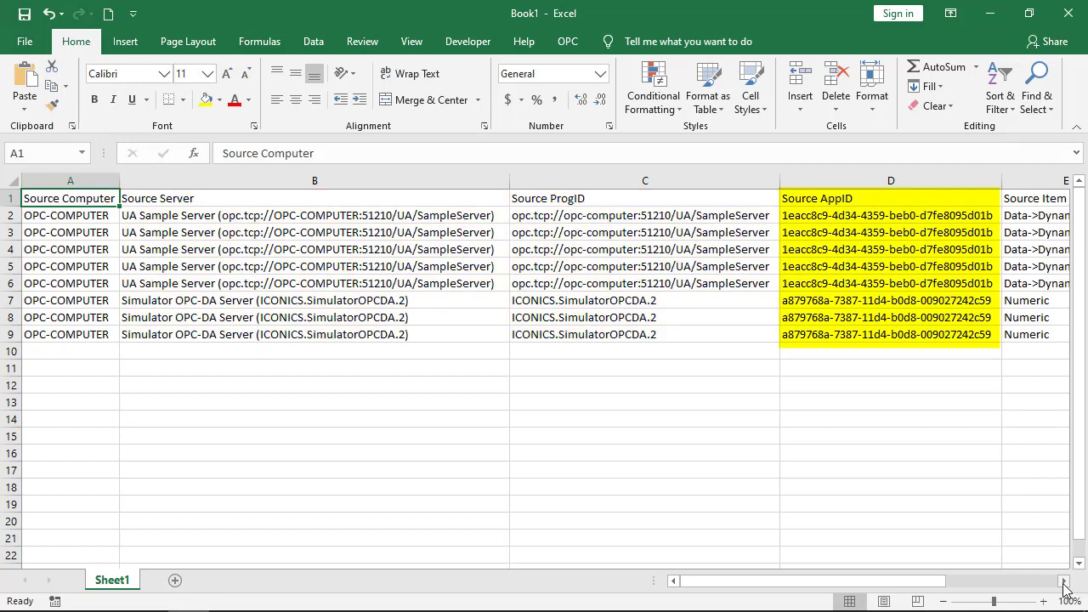
pyautogui.click(1065, 582)
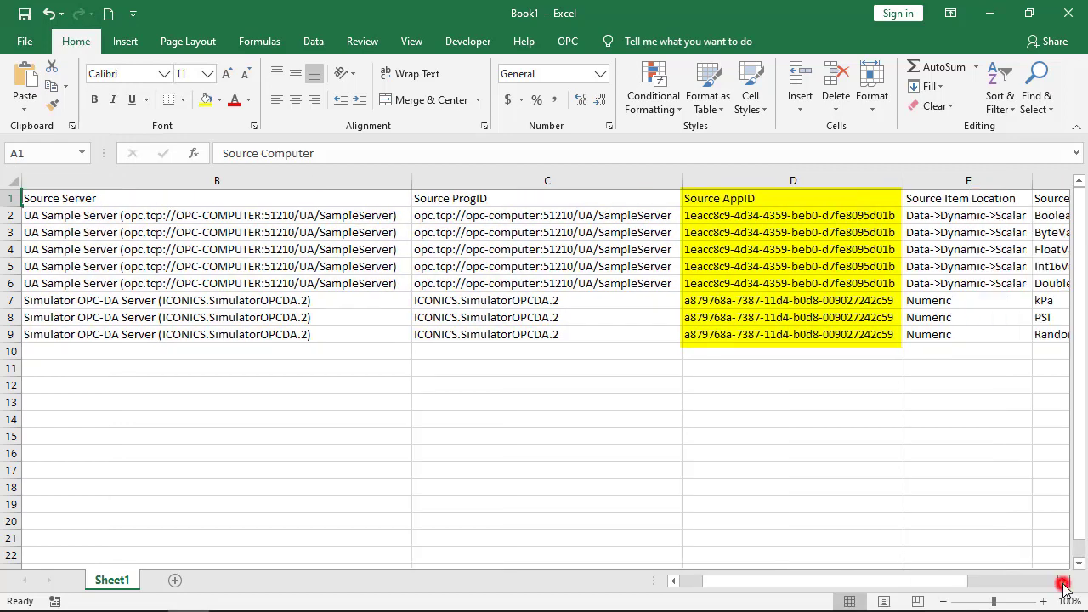
pyautogui.click(1065, 581)
pyautogui.click(1065, 581)
pyautogui.click(1064, 582)
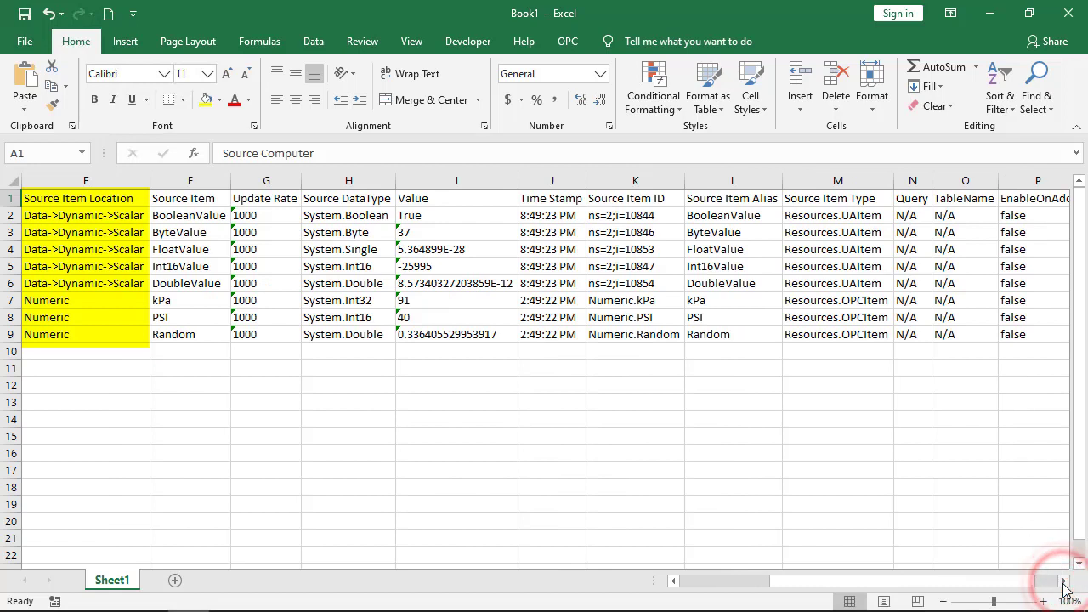